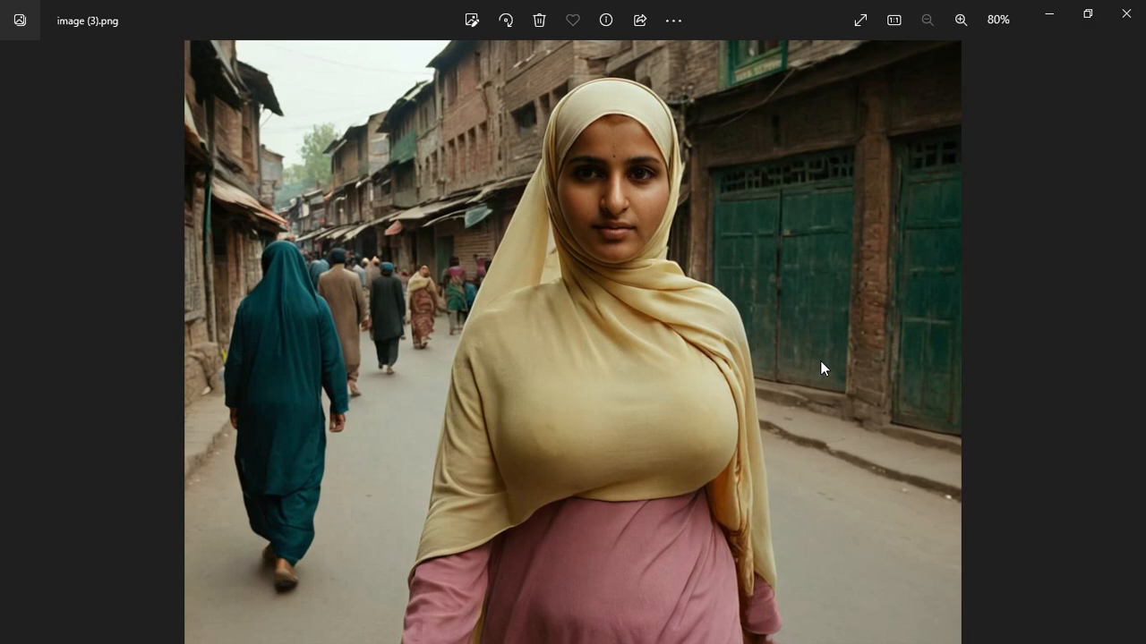
- Browse back and forth through the sample AI-generated pictures in the image folder, covering the image and Designer PNG files
{"action": "key", "text": "Left"}
{"action": "key", "text": "Right"}
{"action": "key", "text": "Right"}
{"action": "key", "text": "Right"}
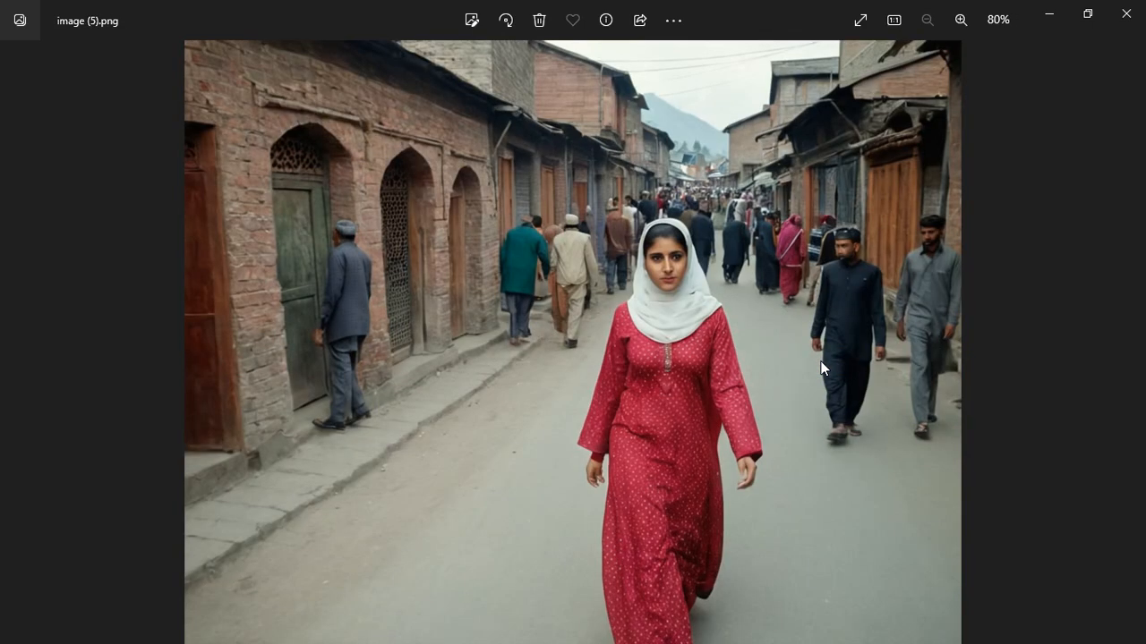
{"action": "key", "text": "Right"}
{"action": "key", "text": "Right"}
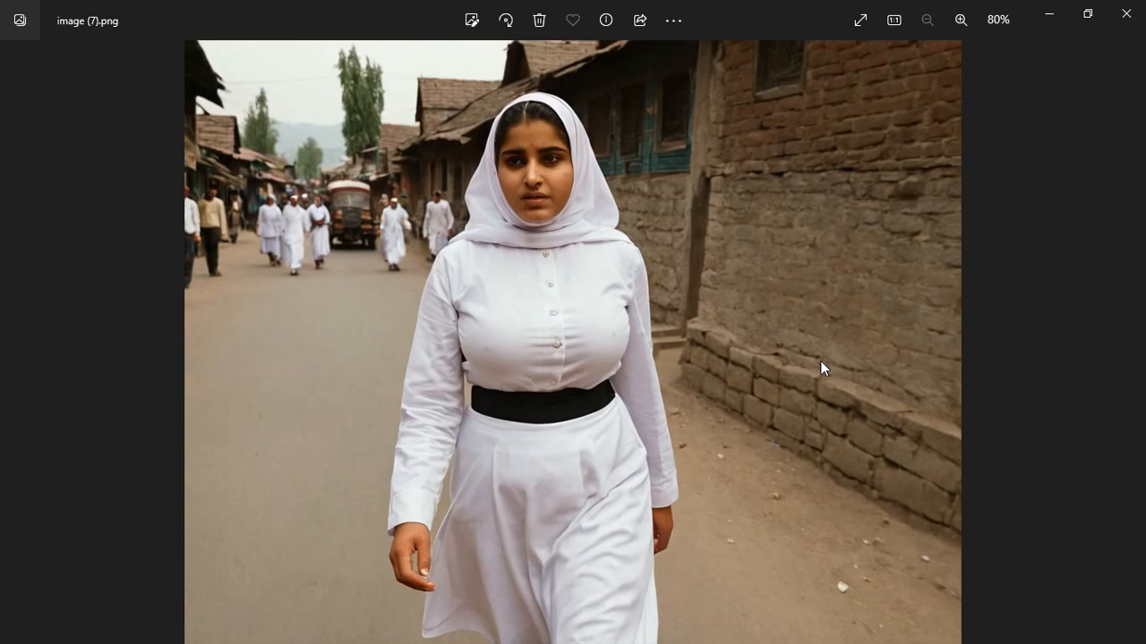
{"action": "key", "text": "Right"}
{"action": "key", "text": "Left"}
{"action": "key", "text": "Left"}
{"action": "key", "text": "Right"}
{"action": "key", "text": "Right"}
{"action": "key", "text": "Right"}
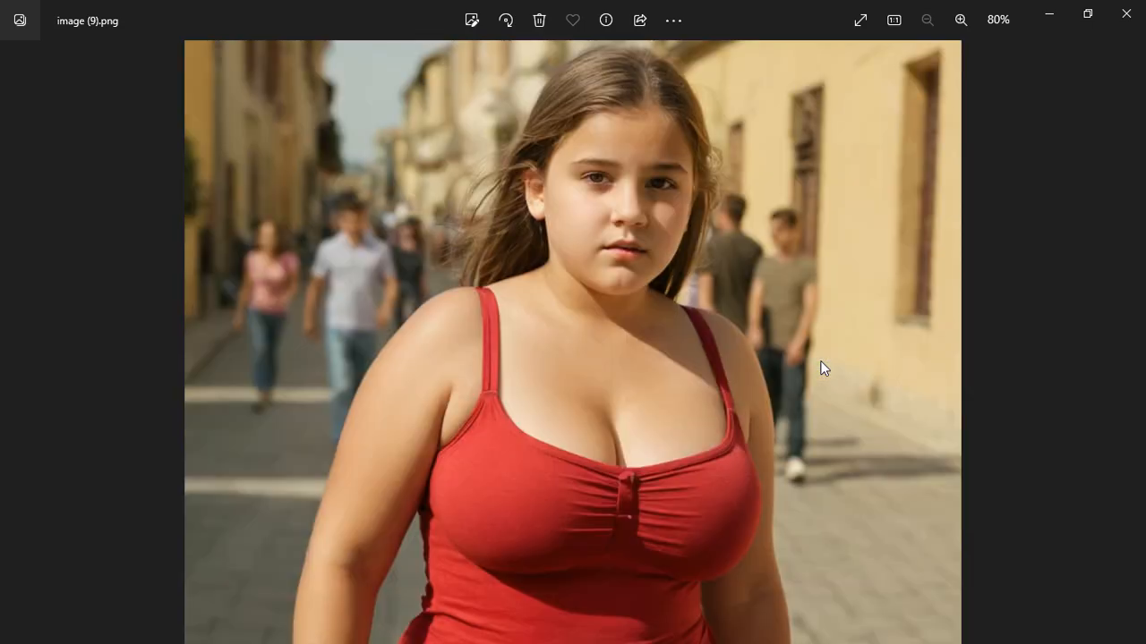
{"action": "key", "text": "Right"}
{"action": "key", "text": "Left"}
{"action": "key", "text": "Left"}
{"action": "key", "text": "Left"}
{"action": "key", "text": "Left"}
{"action": "key", "text": "Left"}
{"action": "key", "text": "Left"}
{"action": "key", "text": "Left"}
{"action": "key", "text": "Left"}
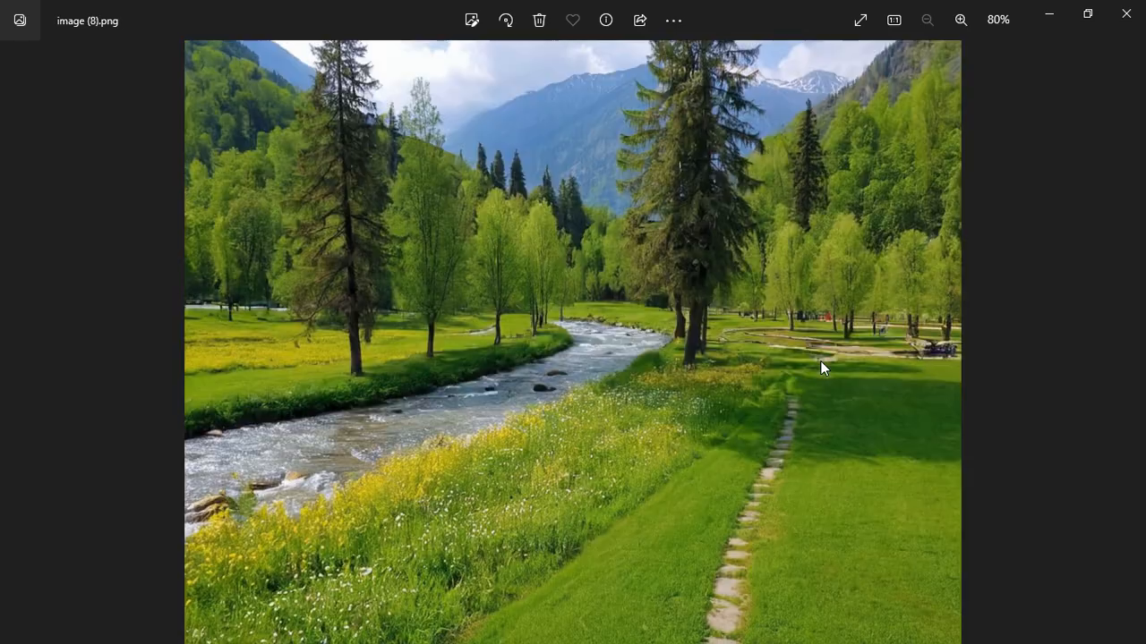
{"action": "key", "text": "Left"}
{"action": "key", "text": "Left"}
{"action": "key", "text": "Left"}
{"action": "key", "text": "Left"}
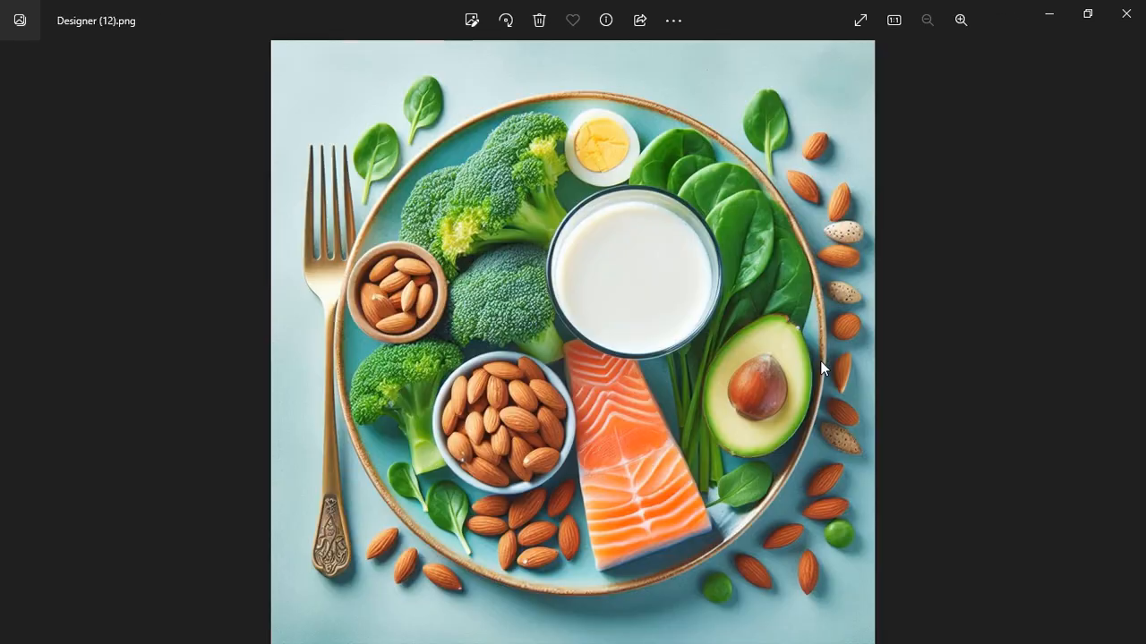
{"action": "key", "text": "Right"}
{"action": "key", "text": "Left"}
{"action": "key", "text": "Left"}
{"action": "key", "text": "Left"}
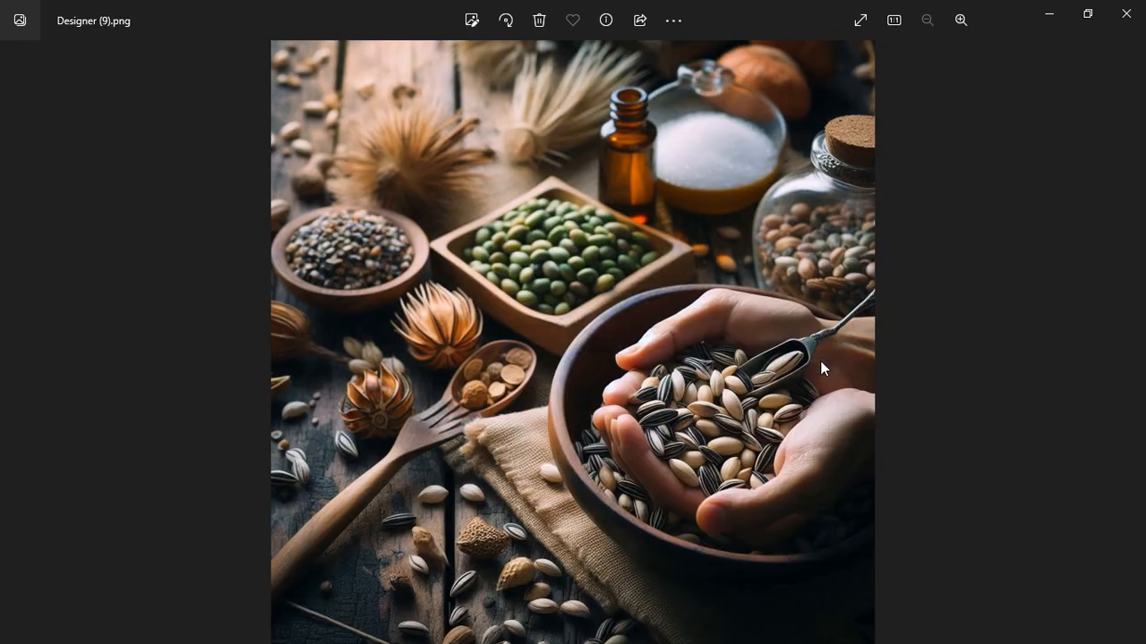
{"action": "key", "text": "Left"}
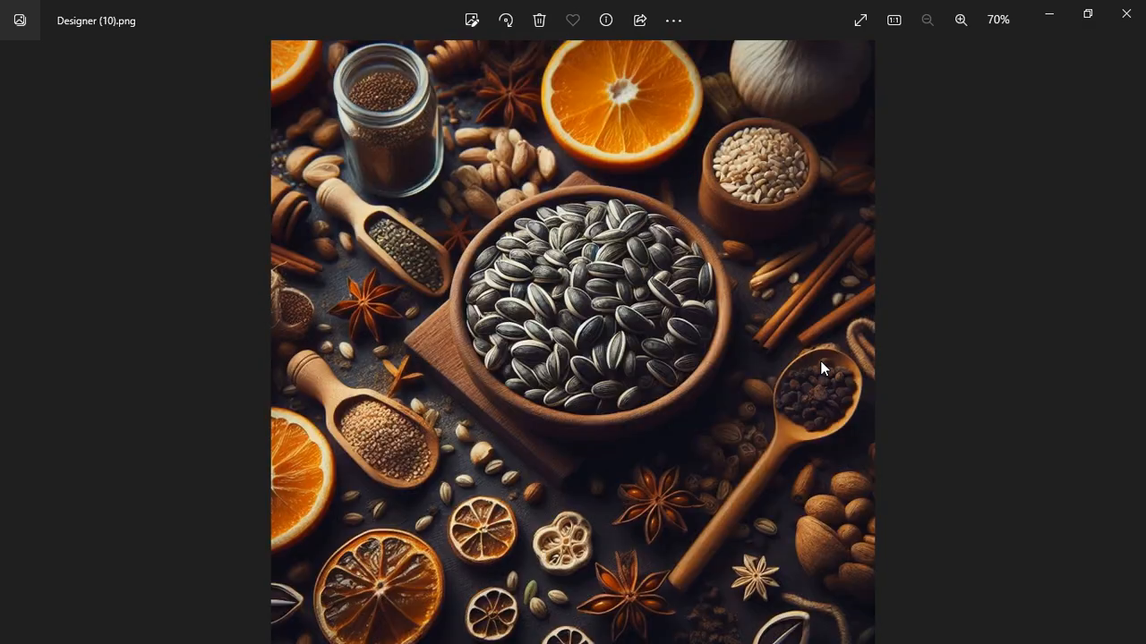
{"action": "key", "text": "Left"}
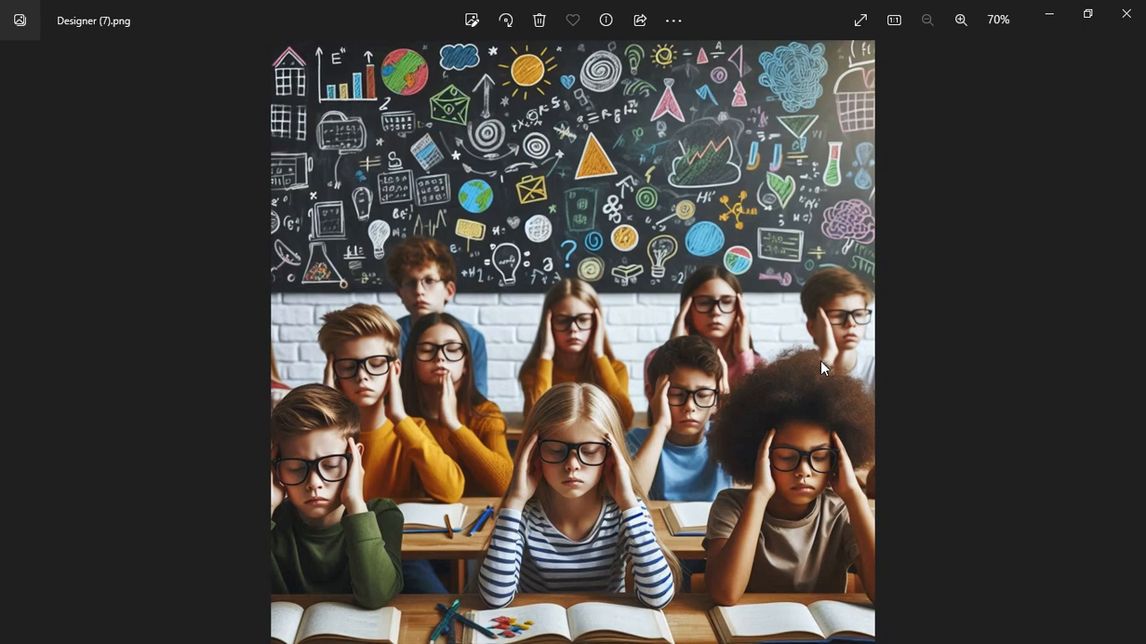
{"action": "key", "text": "Right"}
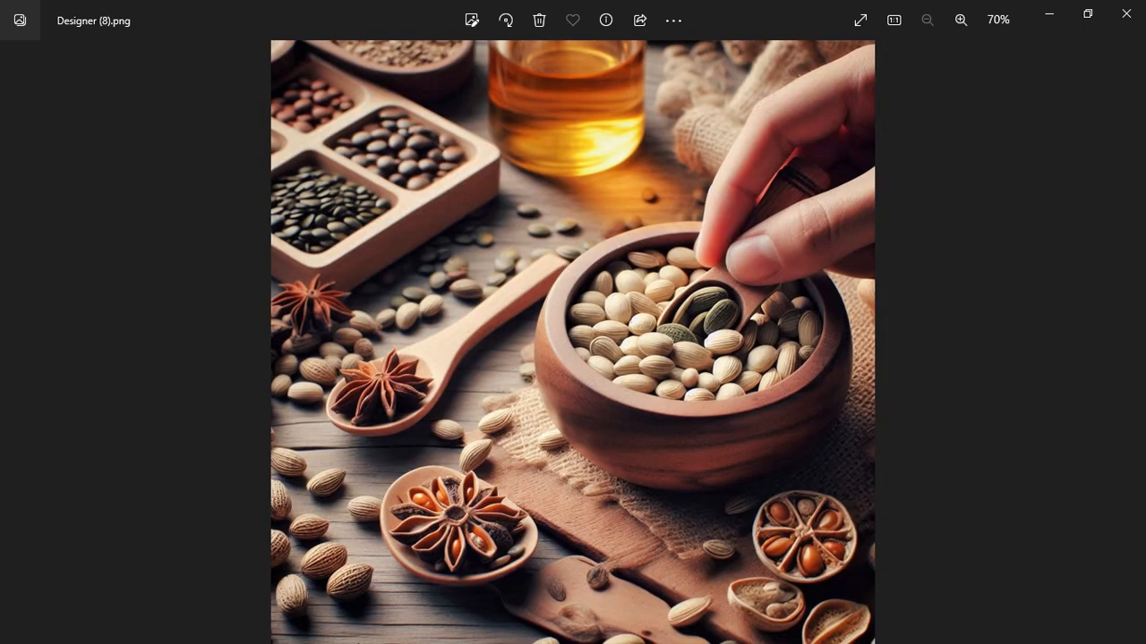
{"action": "left_click", "coordinate": [1049, 14]}
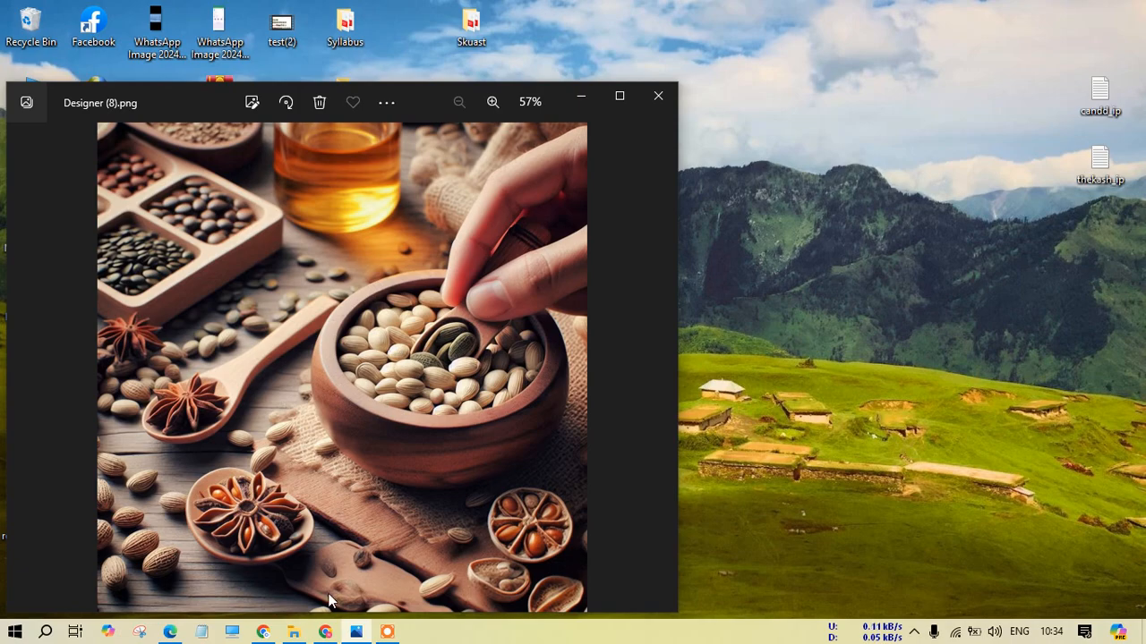
{"action": "left_click", "coordinate": [325, 632]}
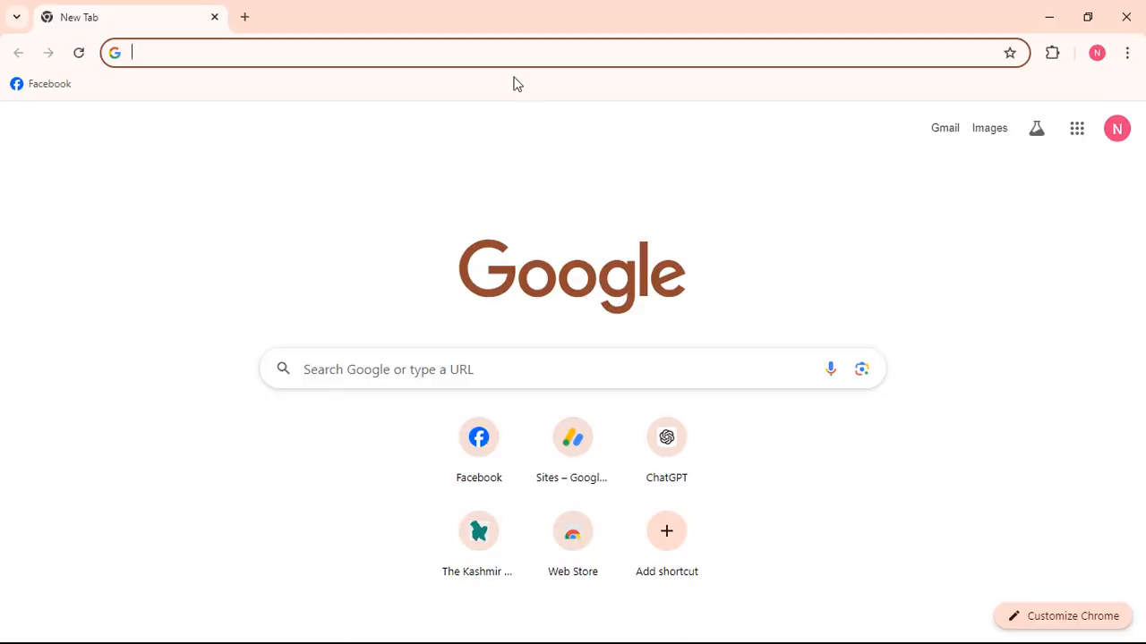
{"action": "left_click", "coordinate": [489, 49]}
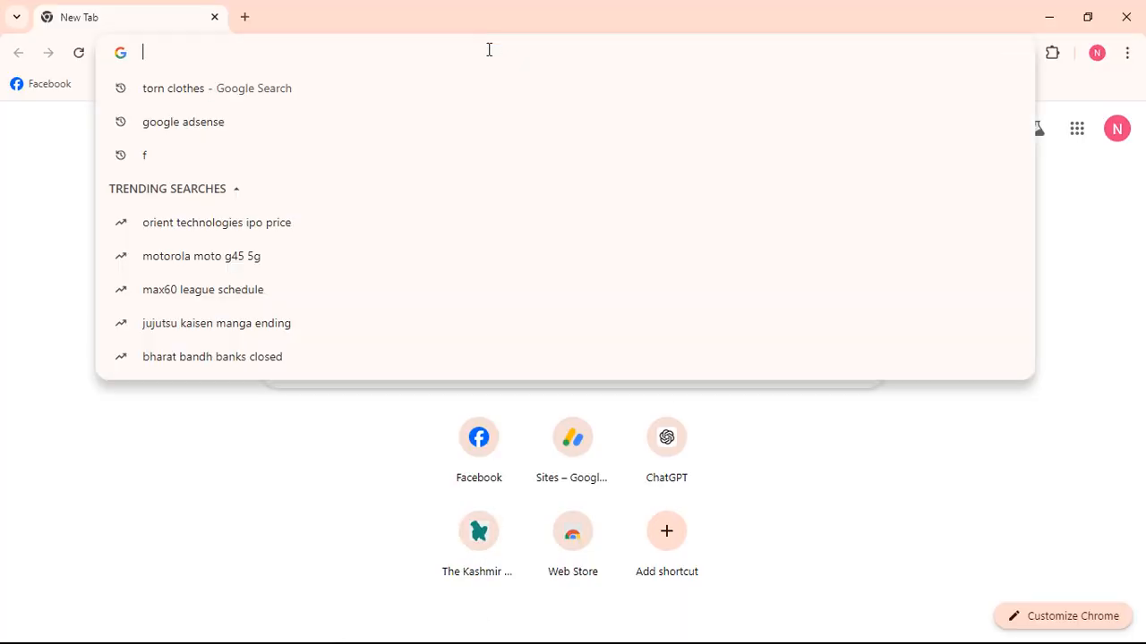
{"action": "type", "text": "https://colab.research.google.com/github/lllyasviel/Fooocus/blob/main/fooocus_colab.ipynb"}
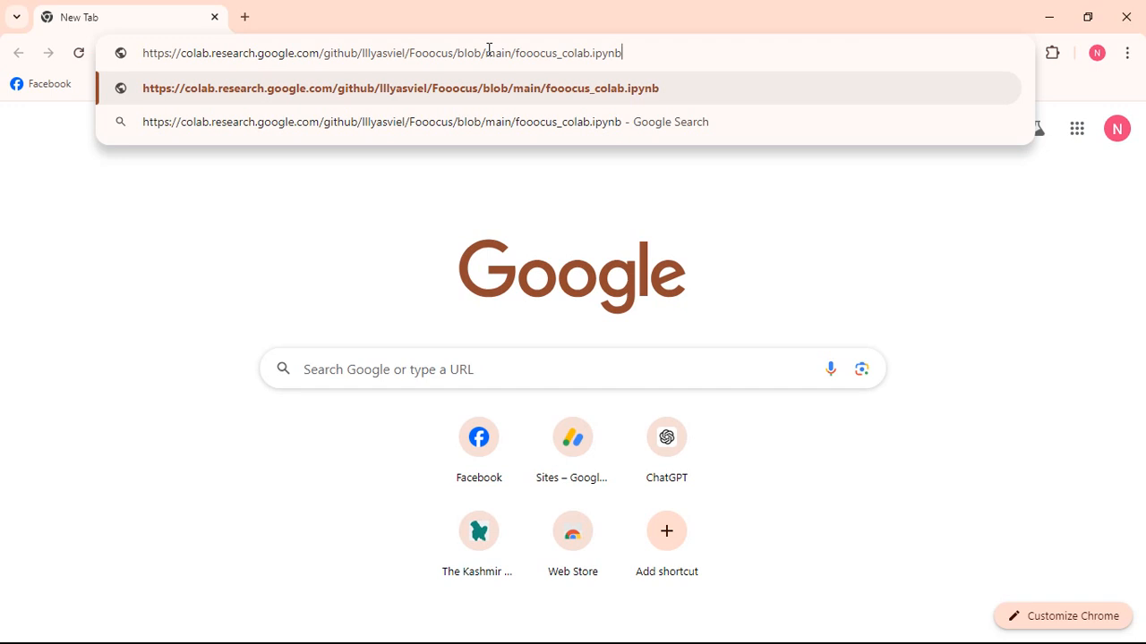
{"action": "key", "text": "Return"}
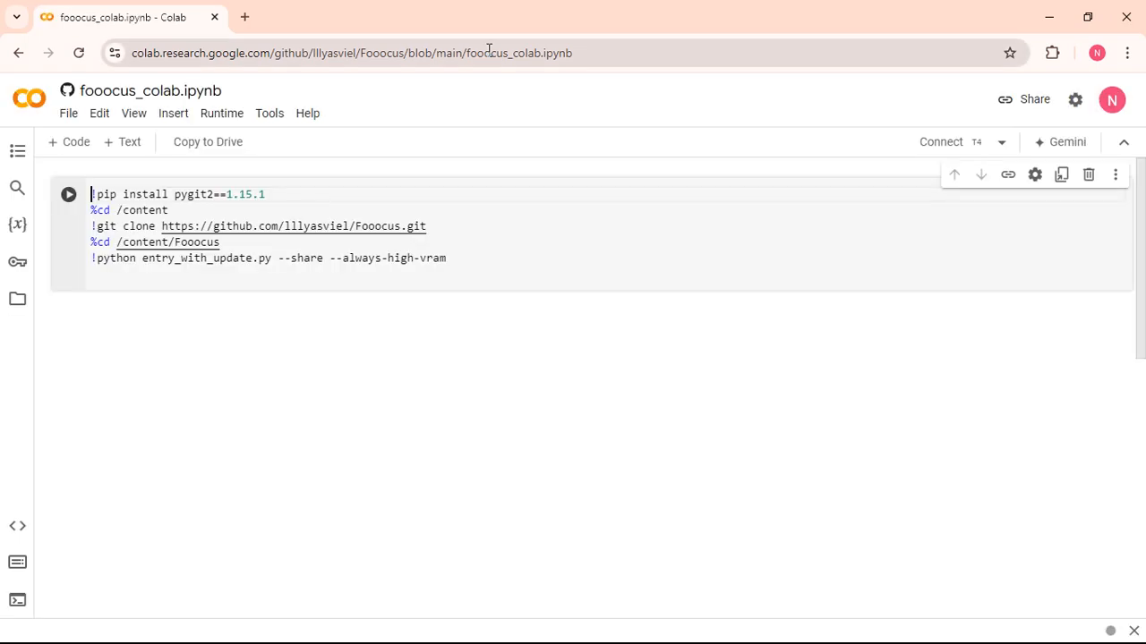
- Connect the notebook to the T4 runtime and run the Fooocus install cell, accepting the warning about non-Google authorship
{"action": "left_click", "coordinate": [951, 148]}
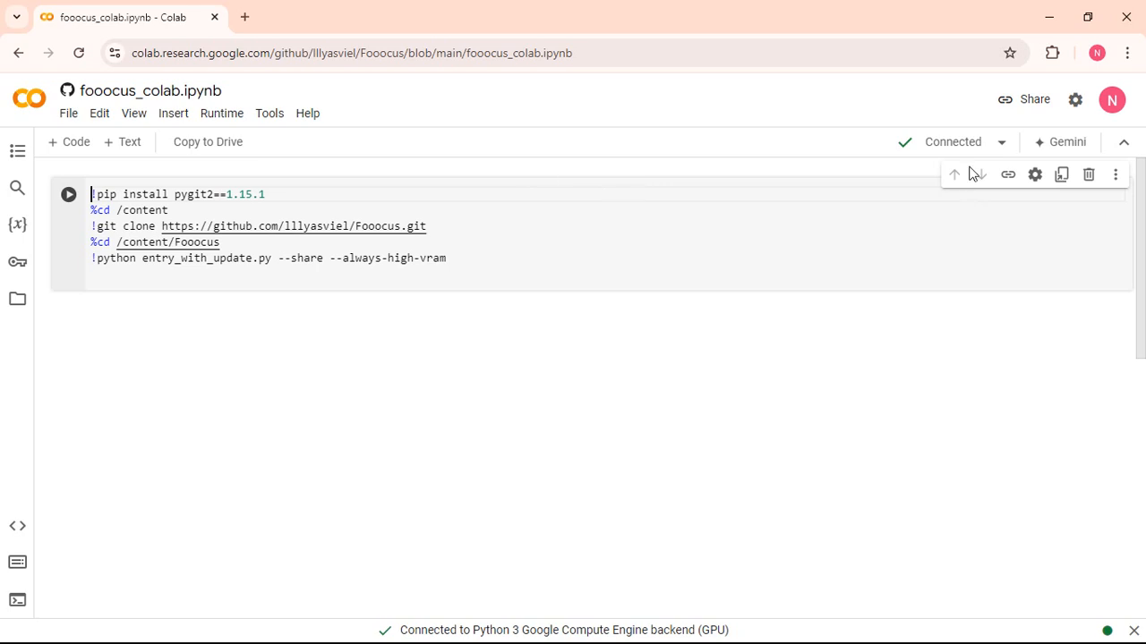
{"action": "left_click", "coordinate": [69, 195]}
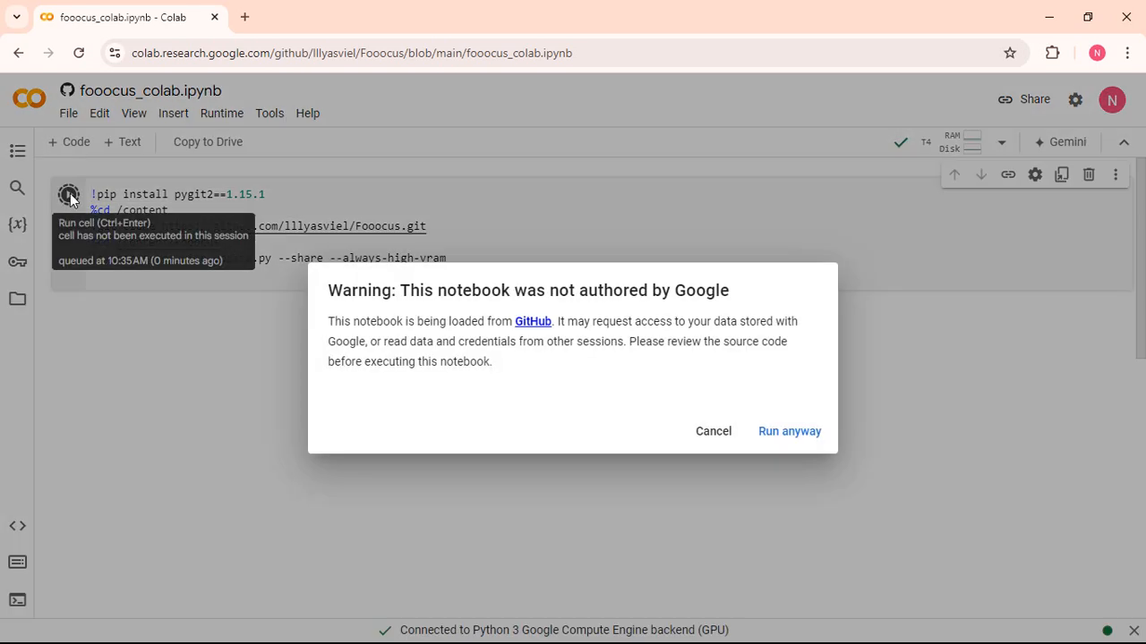
{"action": "left_click", "coordinate": [790, 431]}
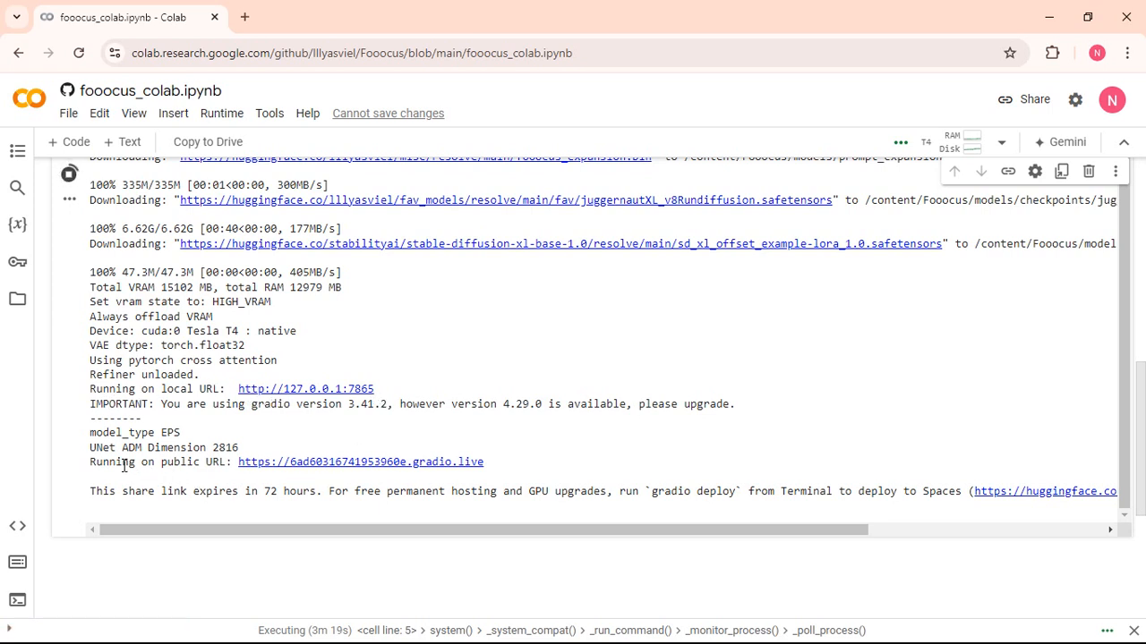
- Open the Fooocus web interface from the public gradio.live URL in the cell output and display its advanced settings
{"action": "left_click", "coordinate": [318, 466]}
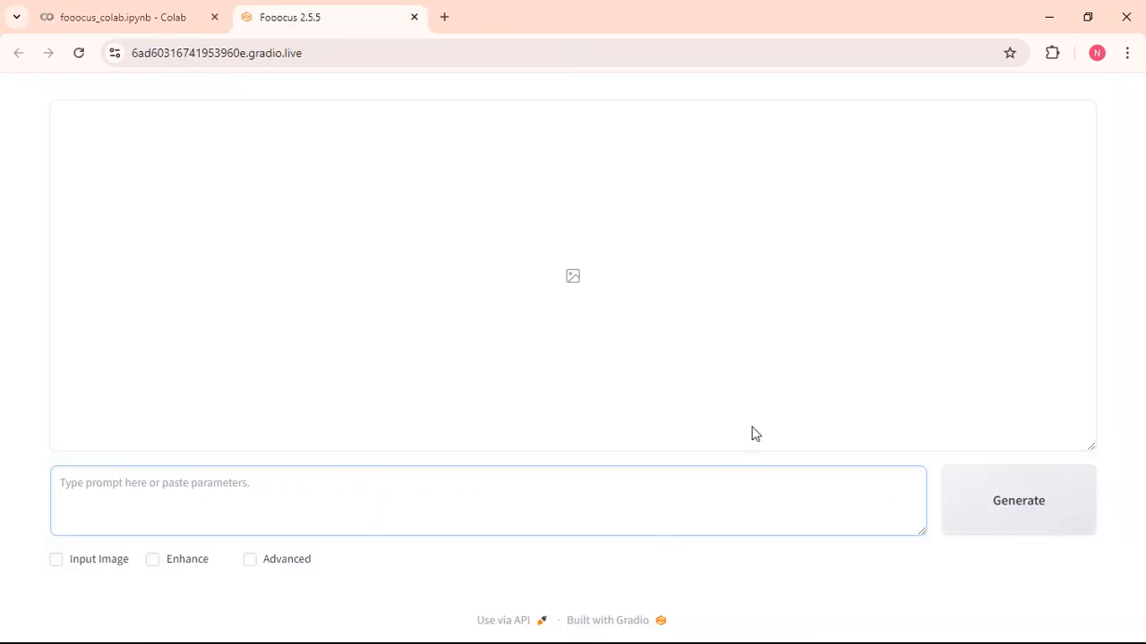
{"action": "left_click", "coordinate": [252, 561]}
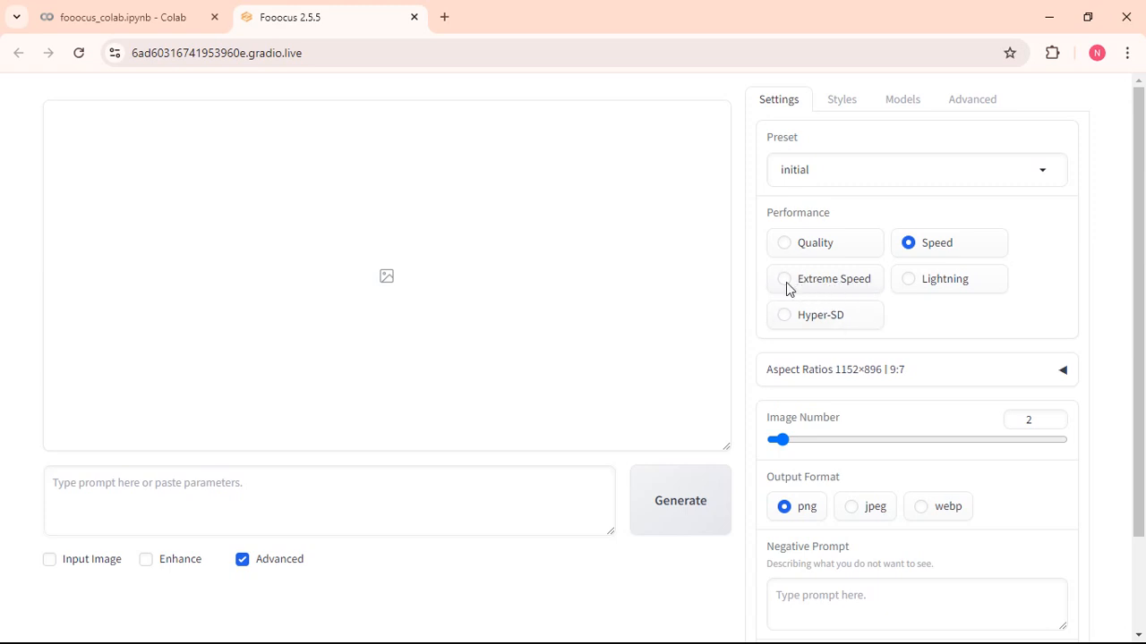
{"action": "left_click", "coordinate": [846, 103]}
{"action": "left_click", "coordinate": [798, 103]}
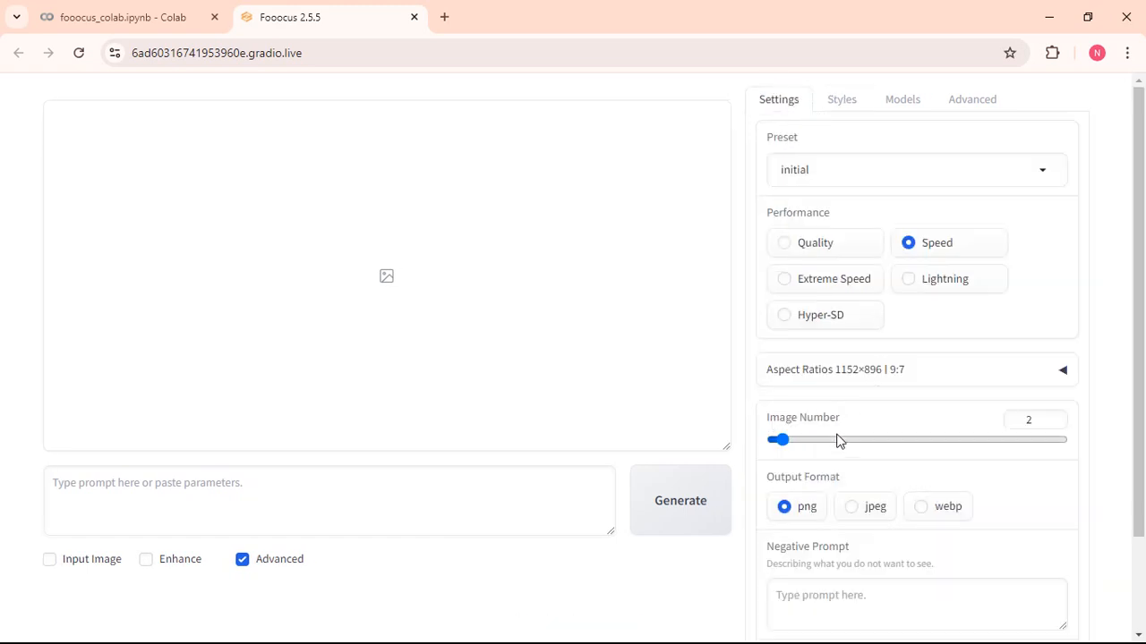
{"action": "mouse_move", "coordinate": [780, 440]}
{"action": "left_mouse_down"}
{"action": "mouse_move", "coordinate": [987, 430]}
{"action": "mouse_move", "coordinate": [836, 453]}
{"action": "mouse_move", "coordinate": [920, 455]}
{"action": "mouse_move", "coordinate": [783, 455]}
{"action": "left_mouse_up"}
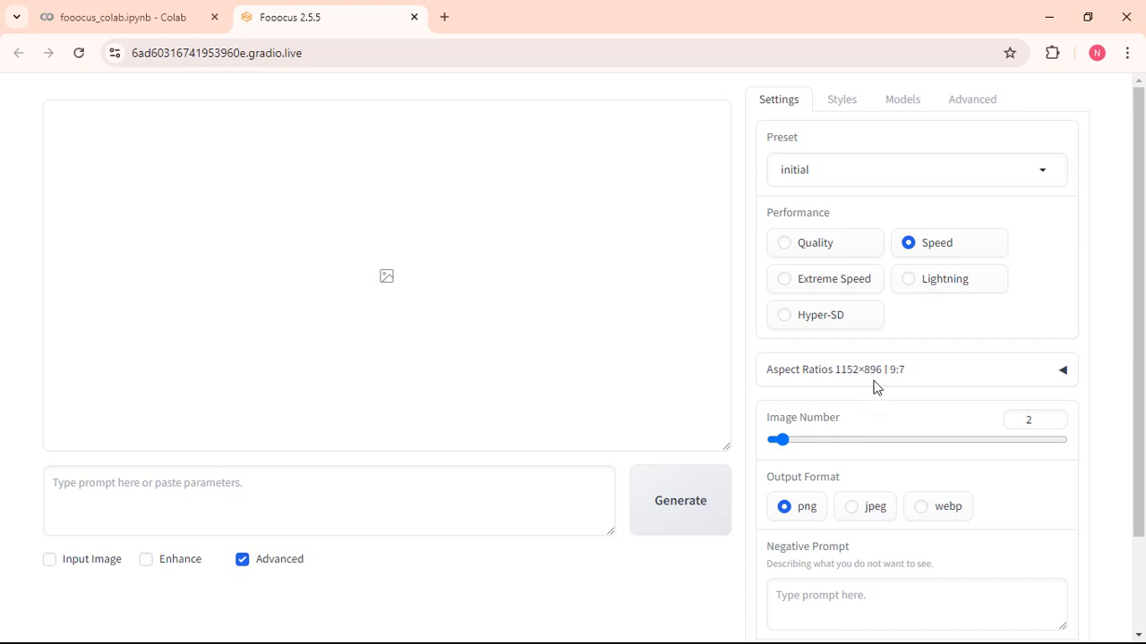
- Search the styles for "hyp", enable Artstyle Hyperrealism, and hide the advanced options
{"action": "left_click", "coordinate": [852, 111]}
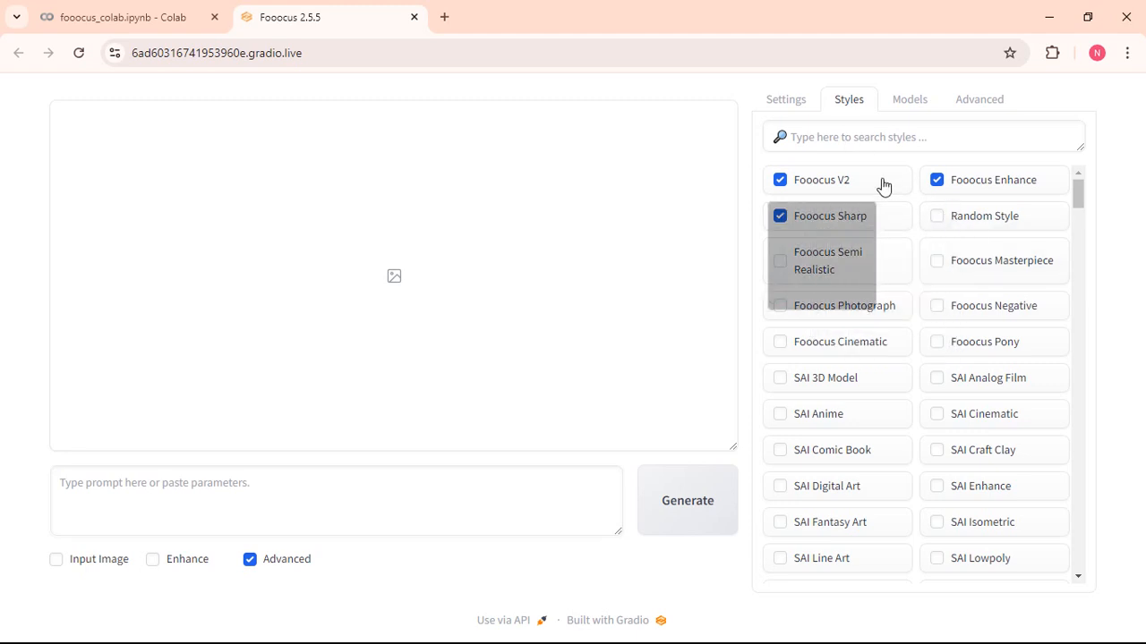
{"action": "left_click", "coordinate": [866, 138]}
{"action": "type", "text": "hyp"}
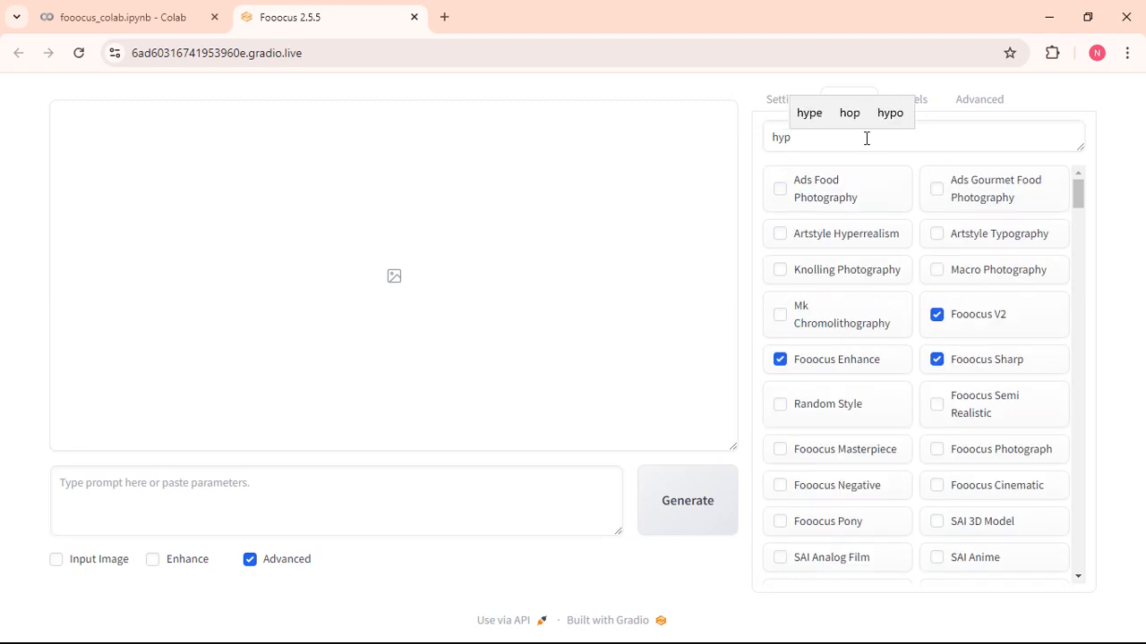
{"action": "left_click", "coordinate": [847, 236]}
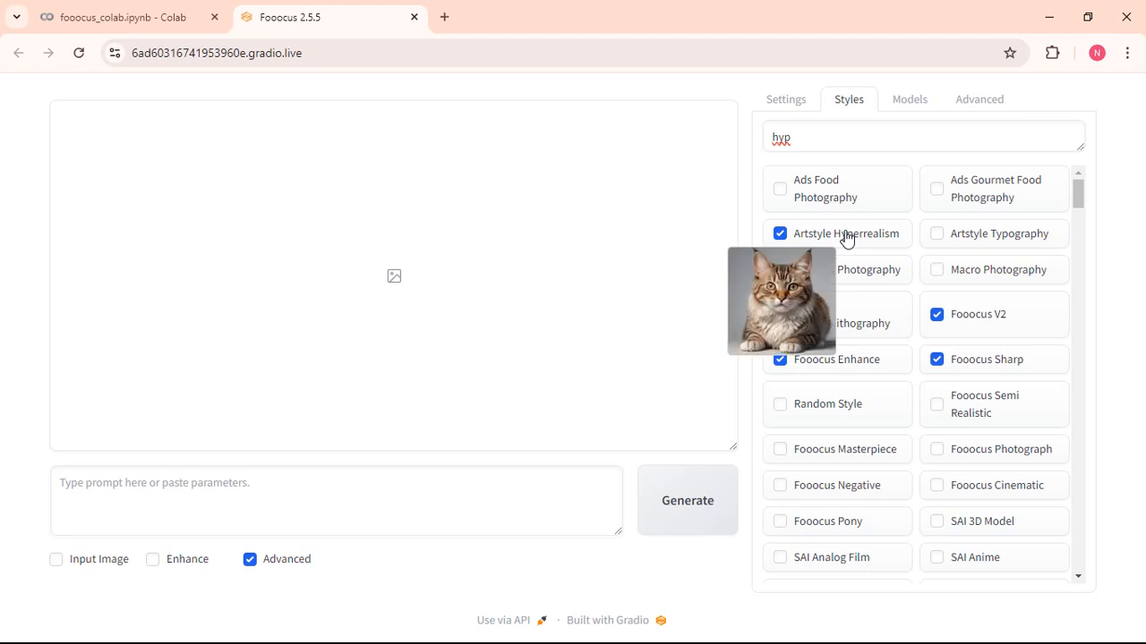
{"action": "left_click", "coordinate": [250, 558]}
- Enter the prompt "A girl fighting with wiild bear" and generate the images
{"action": "left_click", "coordinate": [248, 496]}
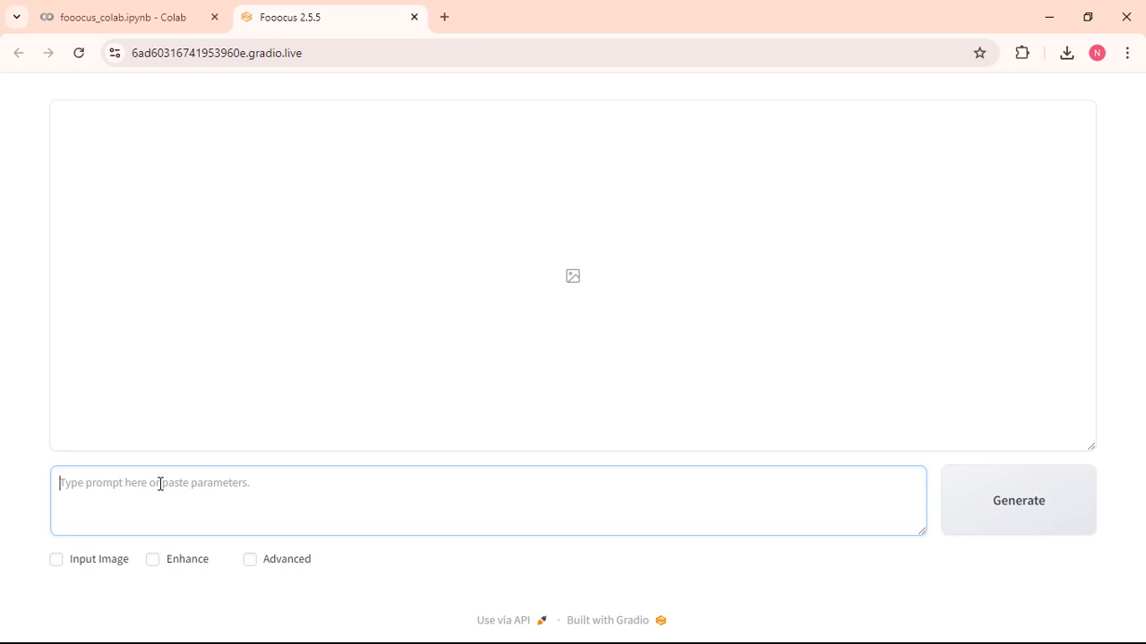
{"action": "type", "text": "a"}
{"action": "key", "text": "BackSpace"}
{"action": "type", "text": "A"}
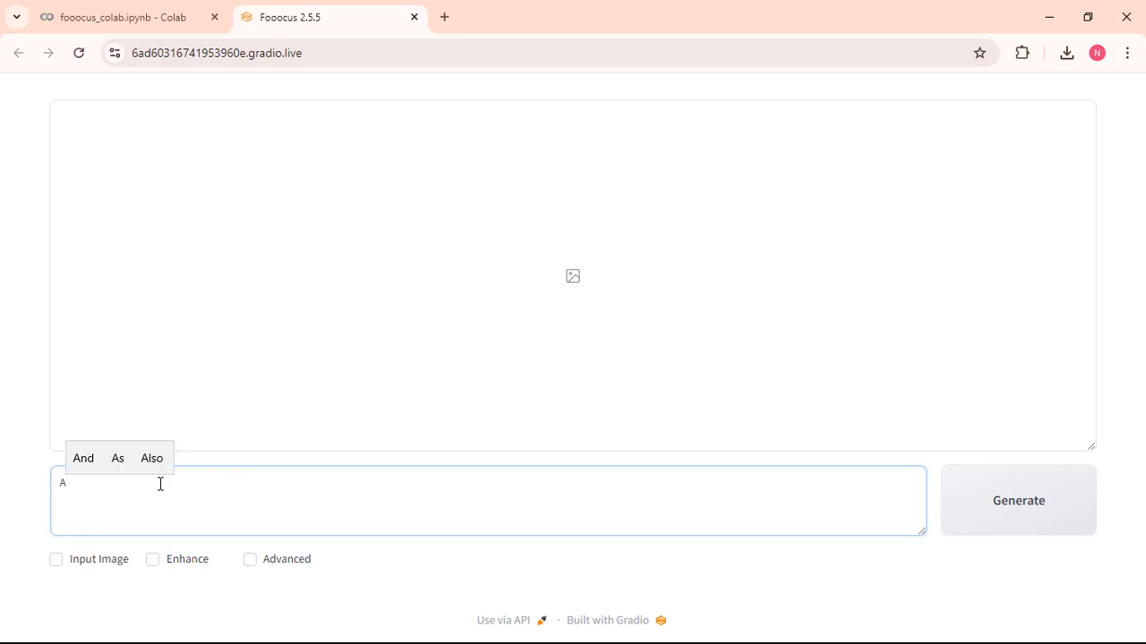
{"action": "type", "text": " girl "}
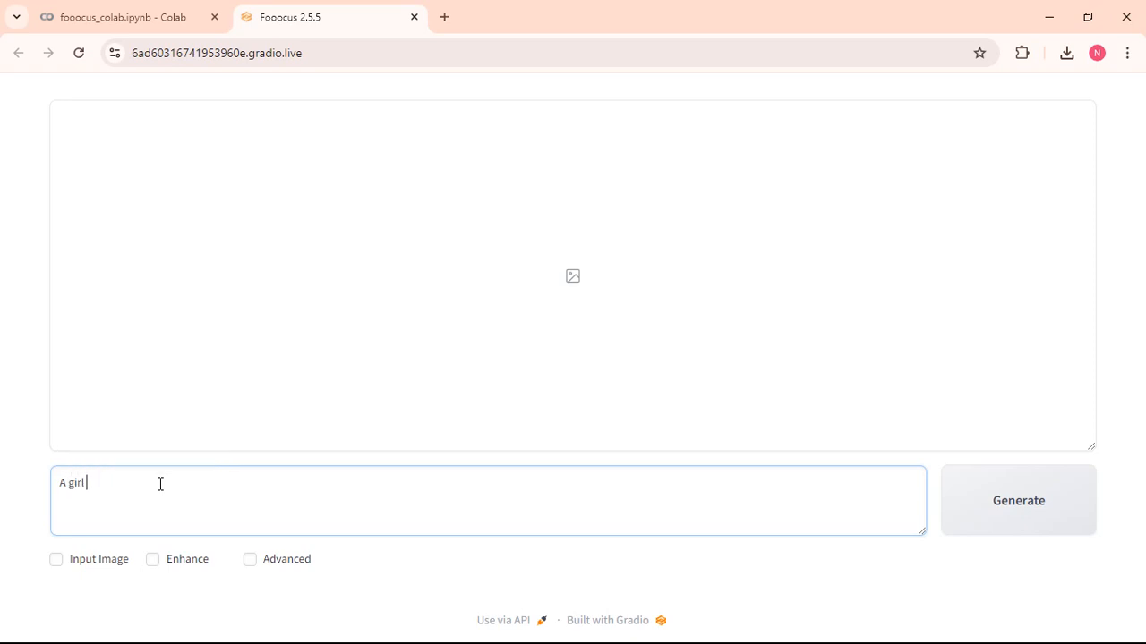
{"action": "type", "text": "fighti"}
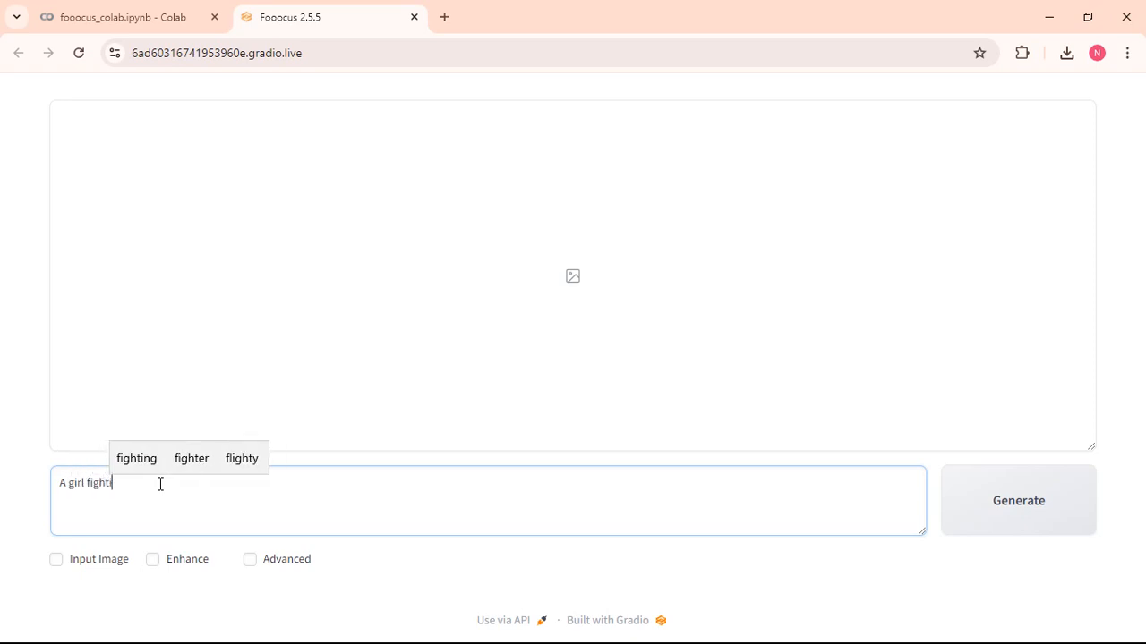
{"action": "type", "text": "ng with "}
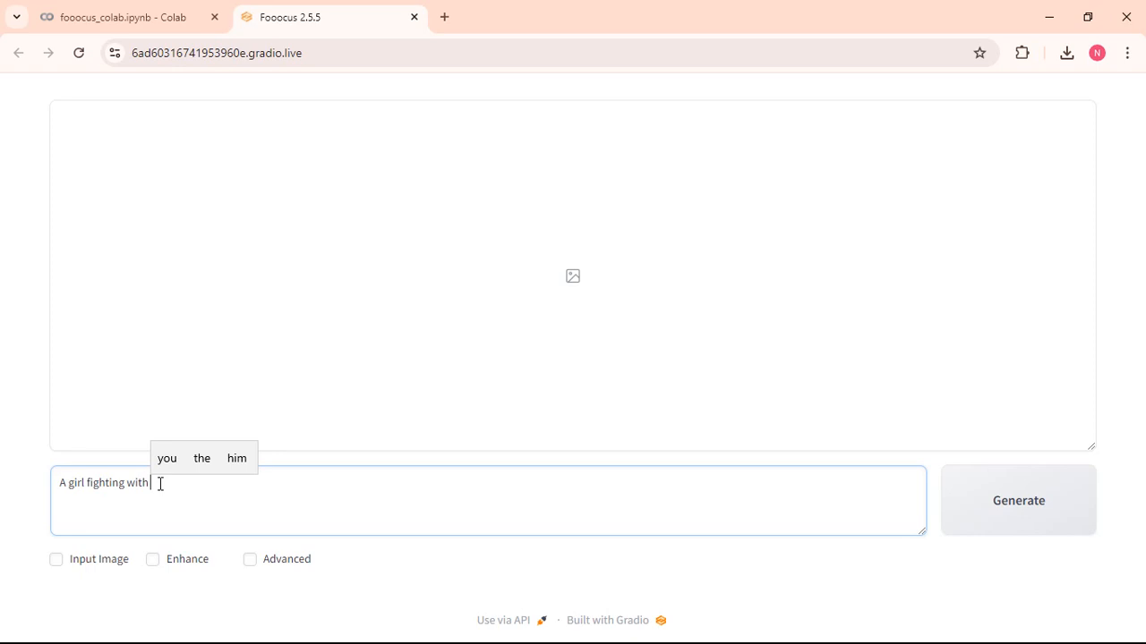
{"action": "type", "text": "wiil"}
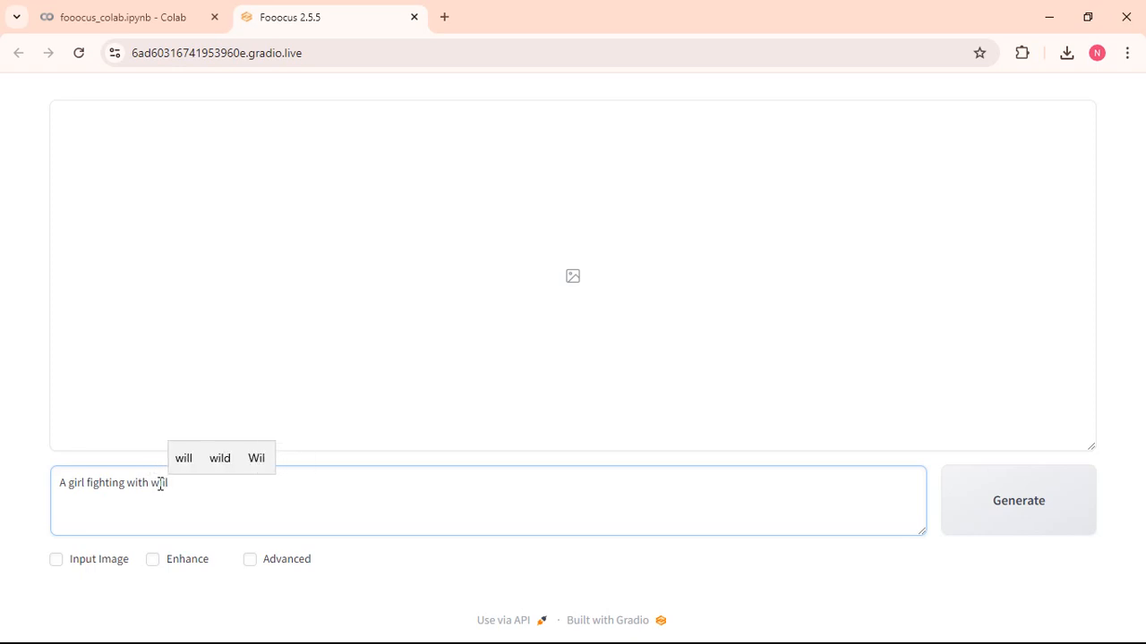
{"action": "type", "text": "d bear"}
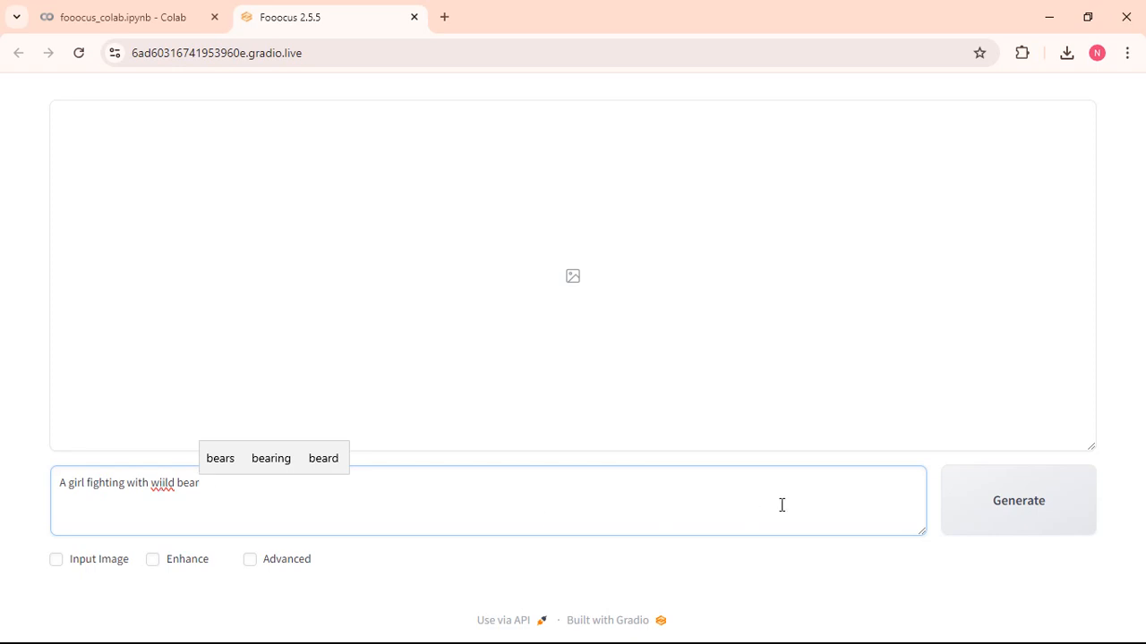
{"action": "left_click", "coordinate": [1012, 478]}
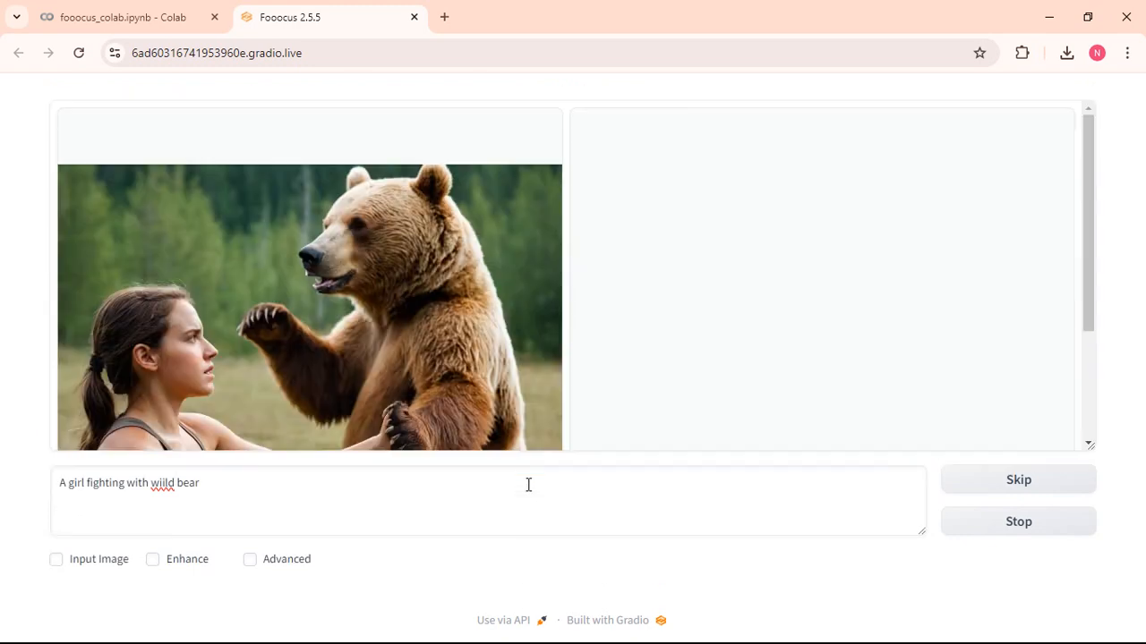
- Open the first generated picture of the girl and the bear in the enlarged view
{"action": "scroll", "coordinate": [484, 340], "scroll_direction": "down", "scroll_amount": 2}
{"action": "scroll", "coordinate": [485, 338], "scroll_direction": "up", "scroll_amount": 2}
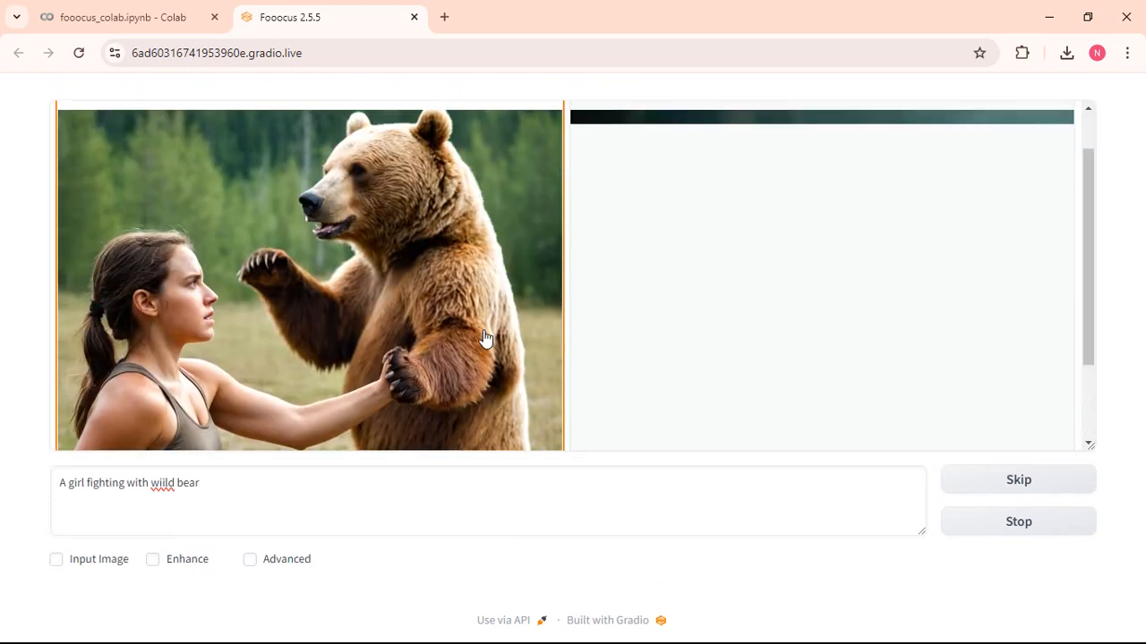
{"action": "left_click", "coordinate": [483, 337]}
{"action": "left_click", "coordinate": [483, 338]}
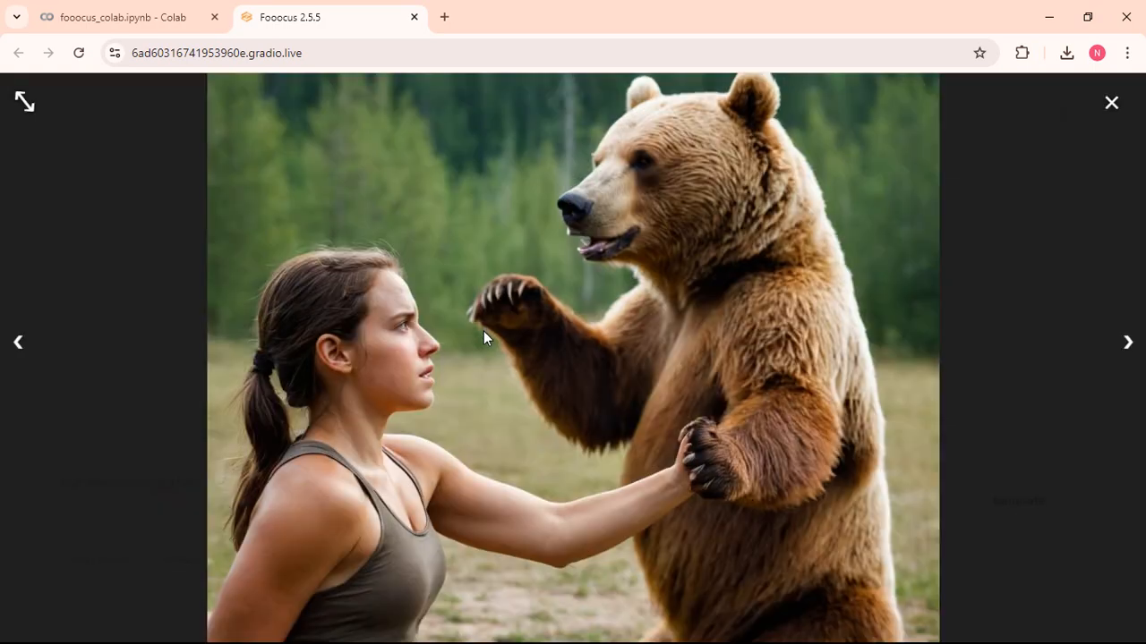